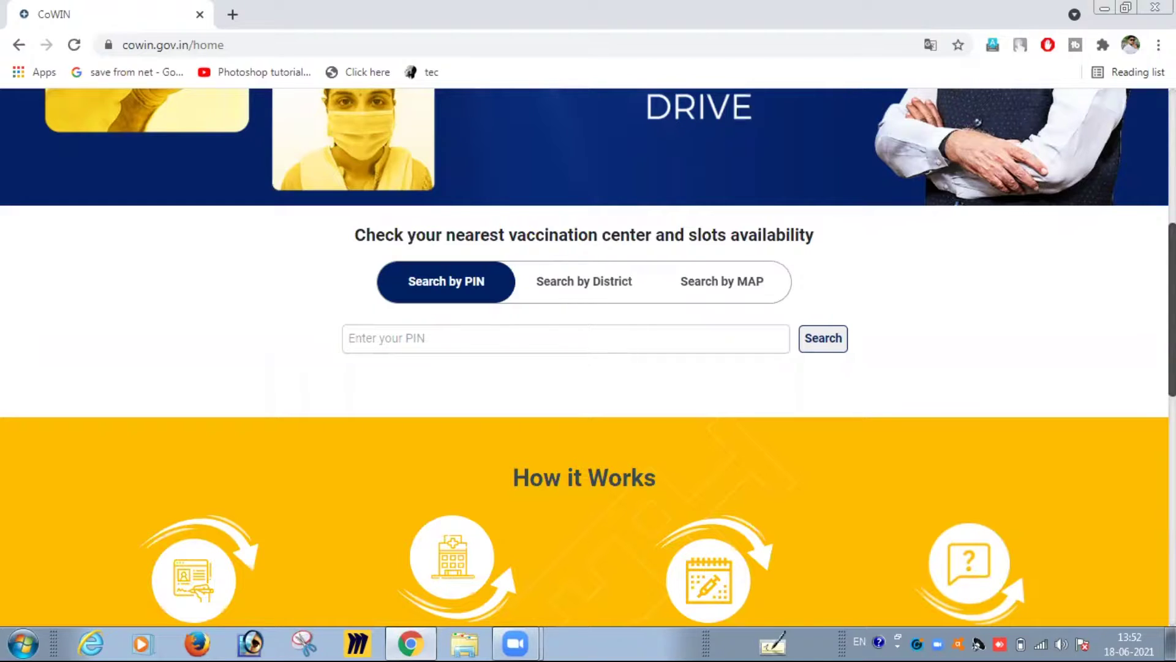
From the top of the CoWIN home page, open the 'Register/ Sign In yourself' page in a new tab.
{"action": "scroll", "coordinate": [1172, 309], "scroll_direction": "up", "scroll_amount": 6}
{"action": "scroll", "coordinate": [1171, 309], "scroll_direction": "up", "scroll_amount": 1}
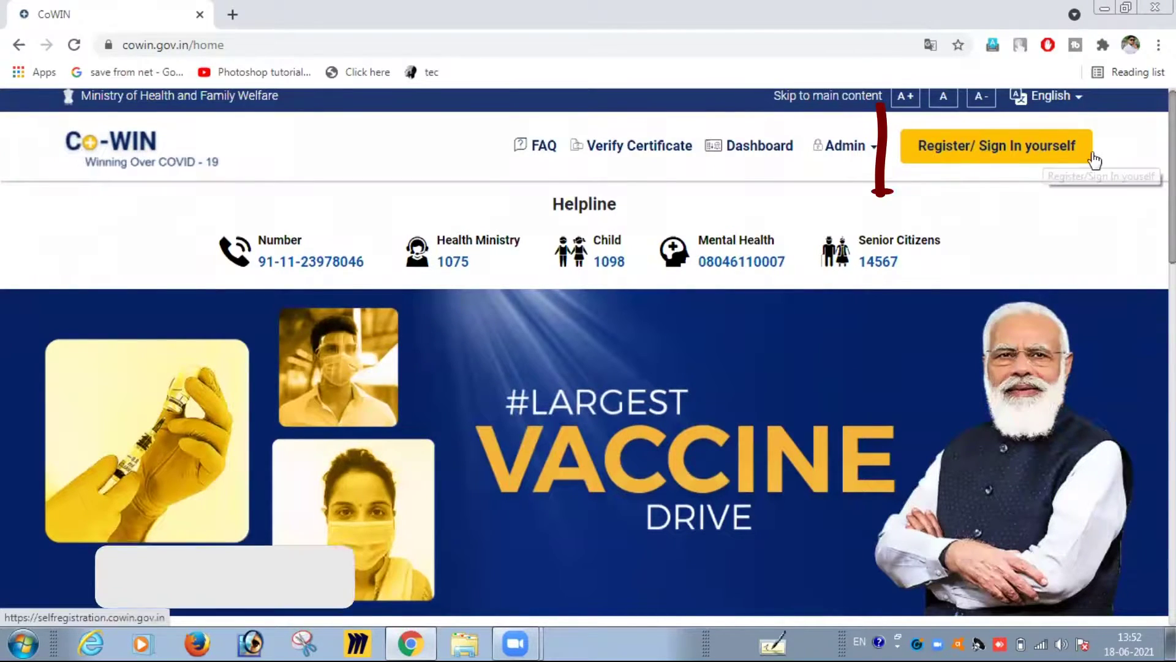
{"action": "left_click", "coordinate": [964, 149]}
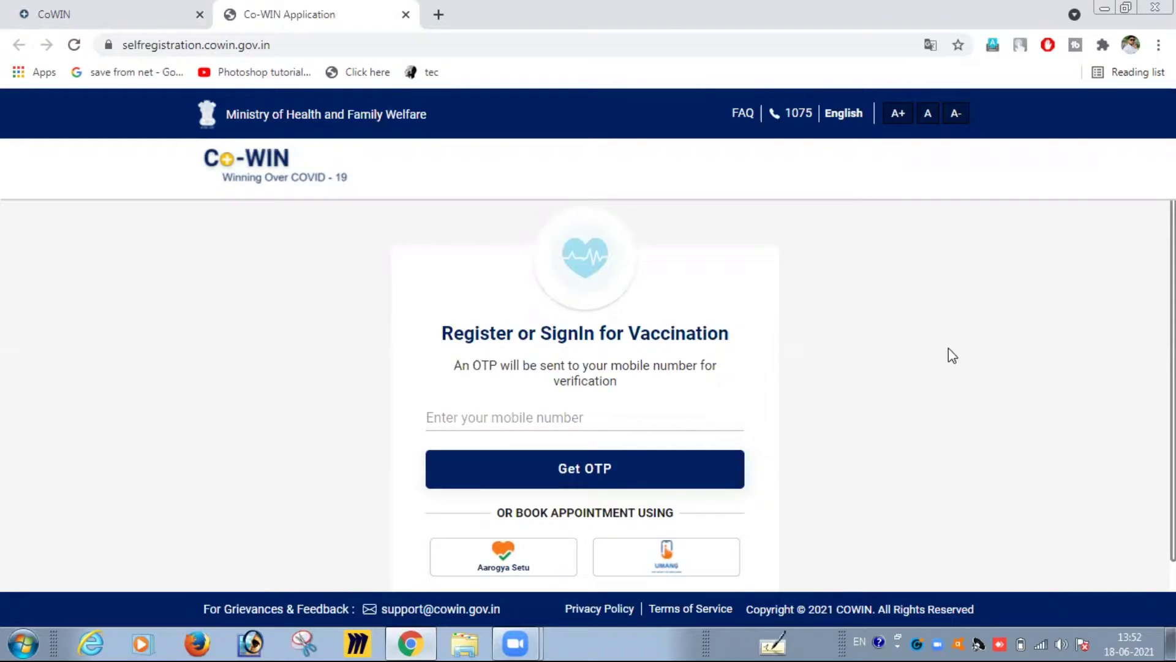
Enter the account's 10-digit mobile number and request a one-time password.
{"action": "left_click", "coordinate": [588, 412]}
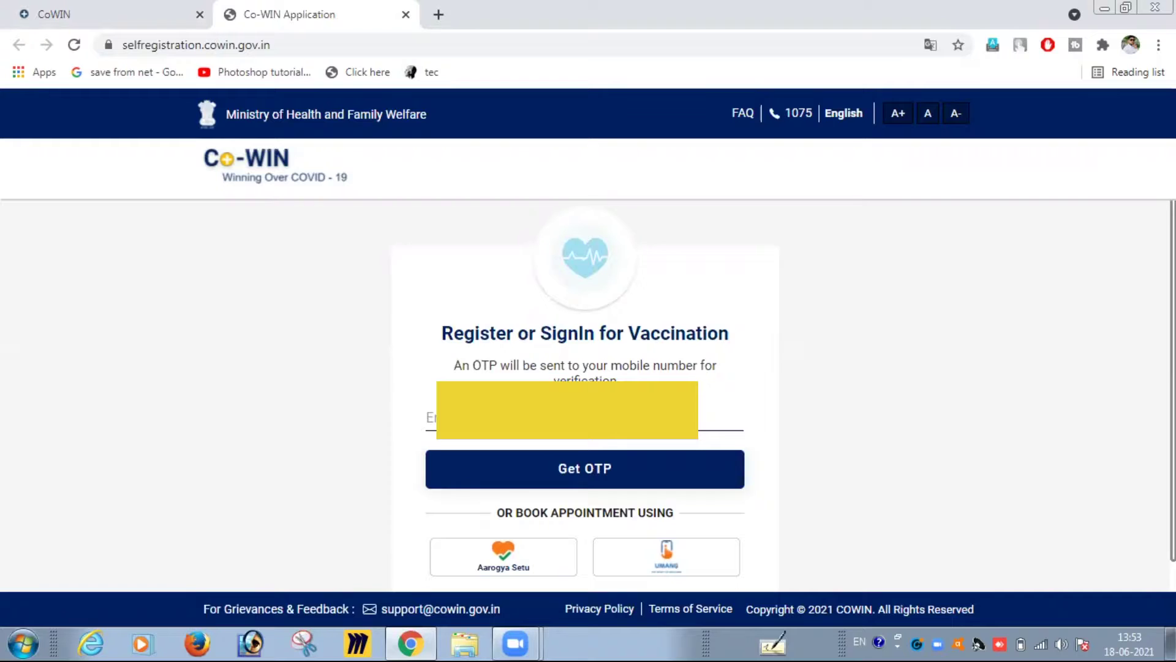
{"action": "type", "text": "82"}
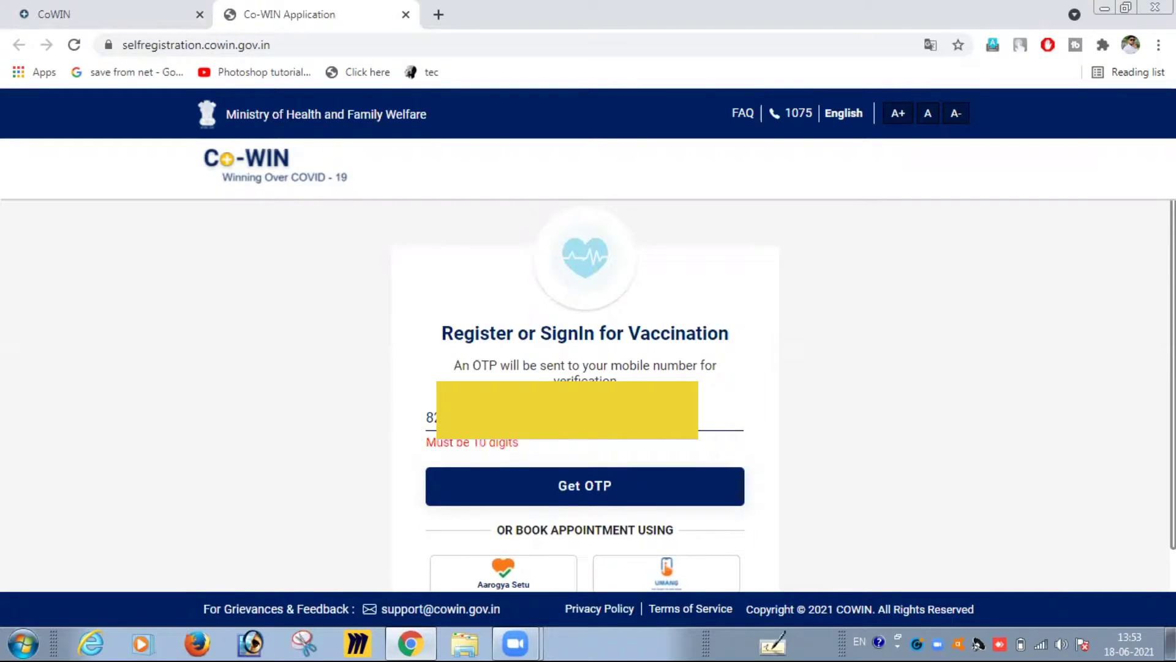
{"action": "type", "text": "0"}
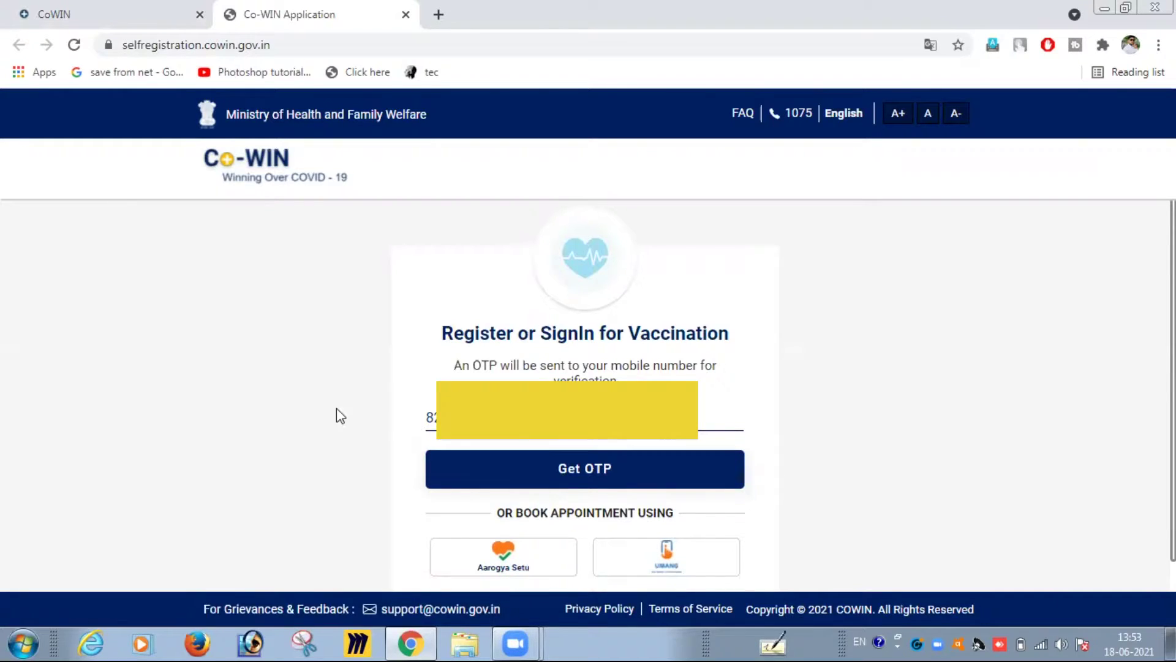
{"action": "left_click", "coordinate": [561, 472]}
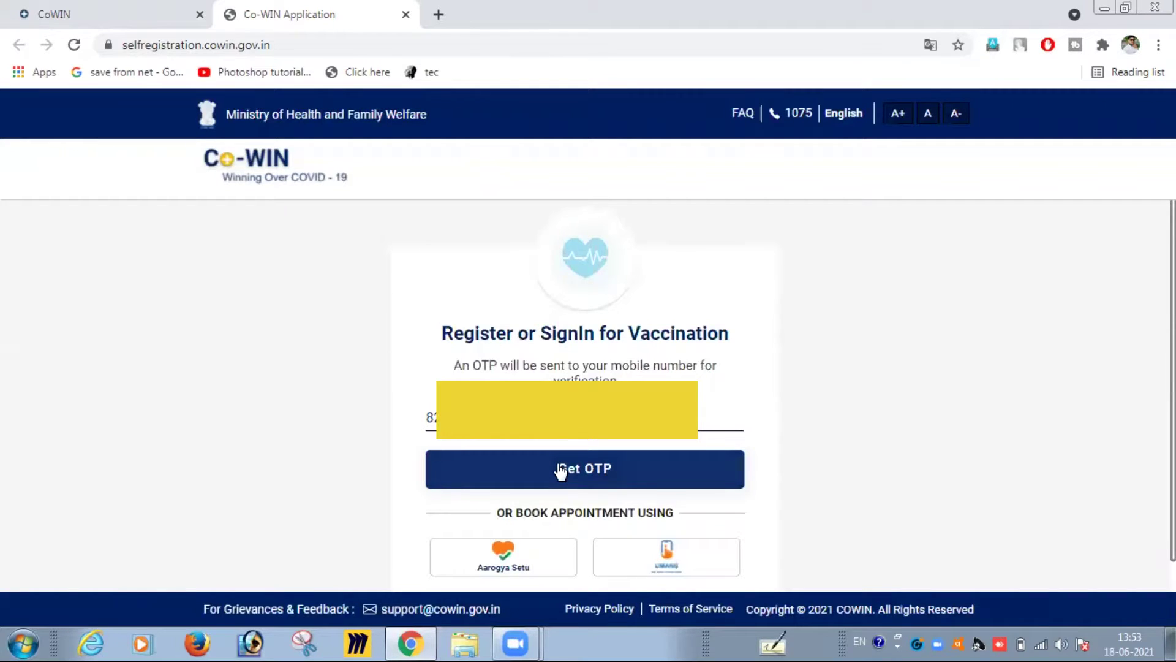
{"action": "left_click", "coordinate": [558, 466]}
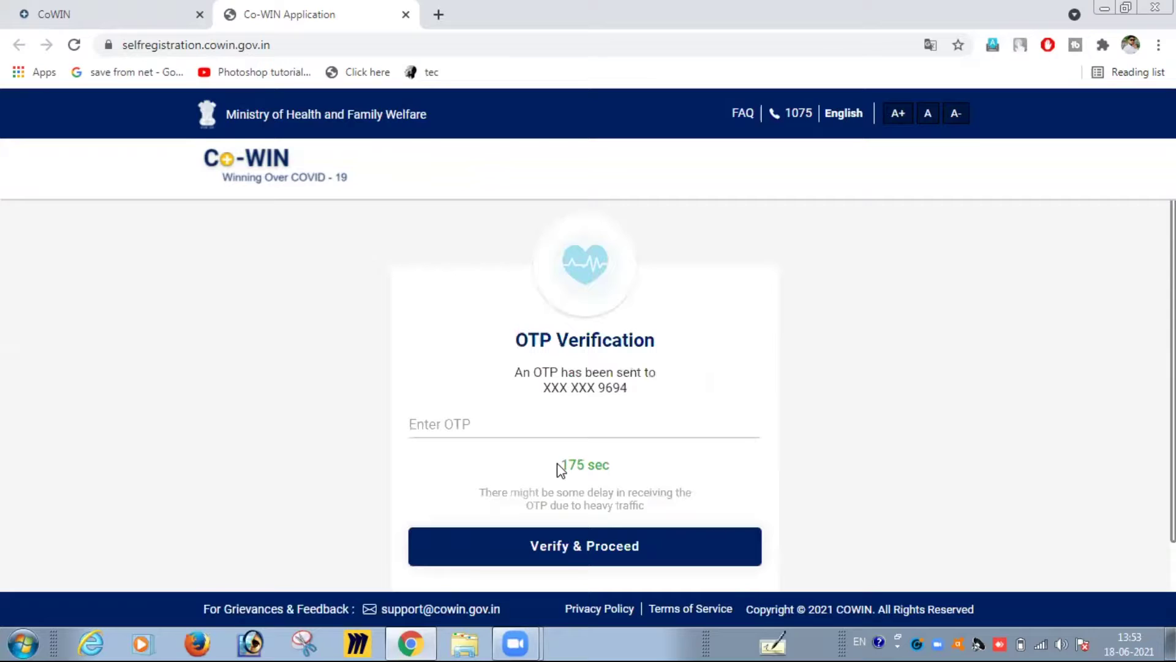
Enter the OTP code from the SMS and verify it to reach the Account Details dashboard.
{"action": "left_click", "coordinate": [492, 421]}
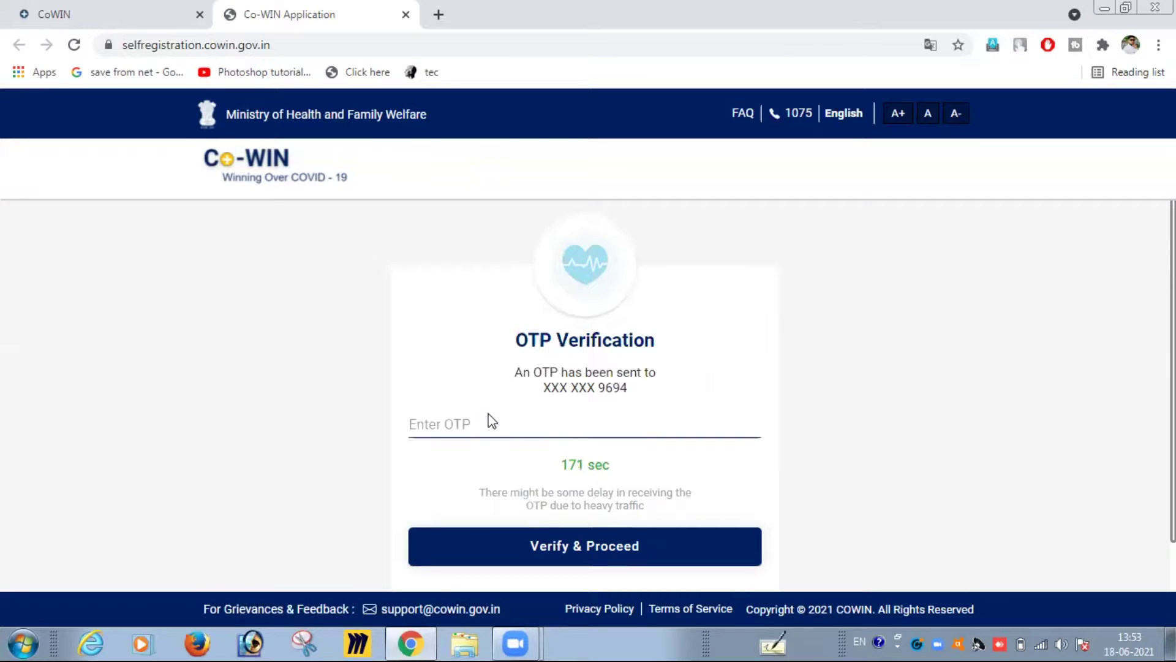
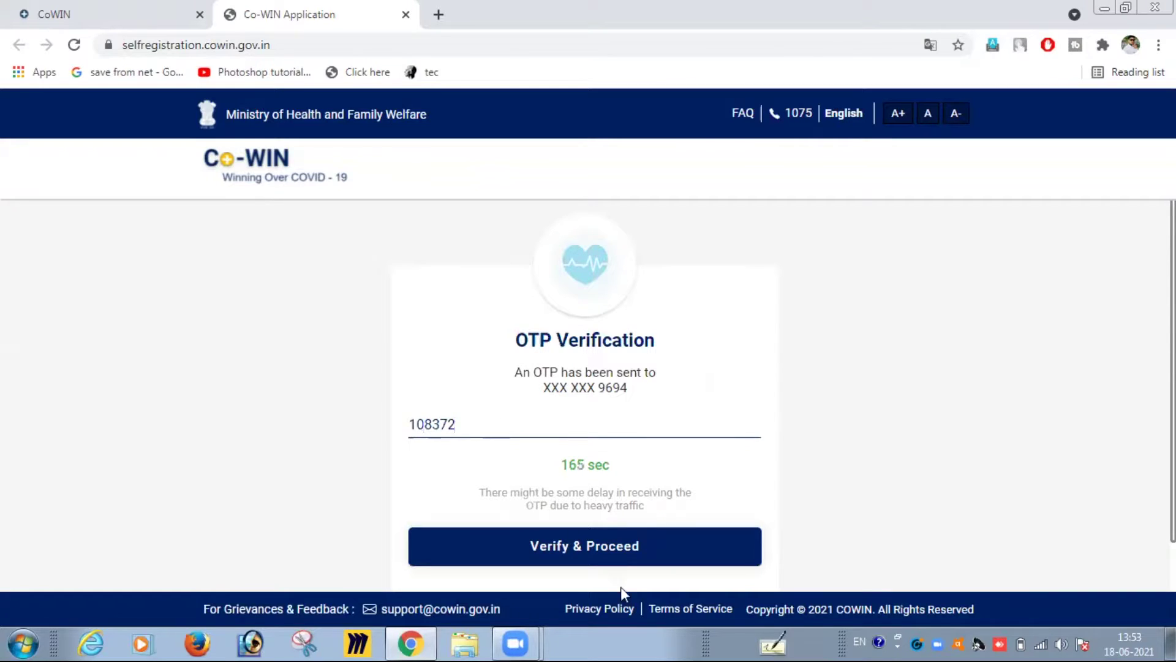
{"action": "left_click", "coordinate": [608, 557]}
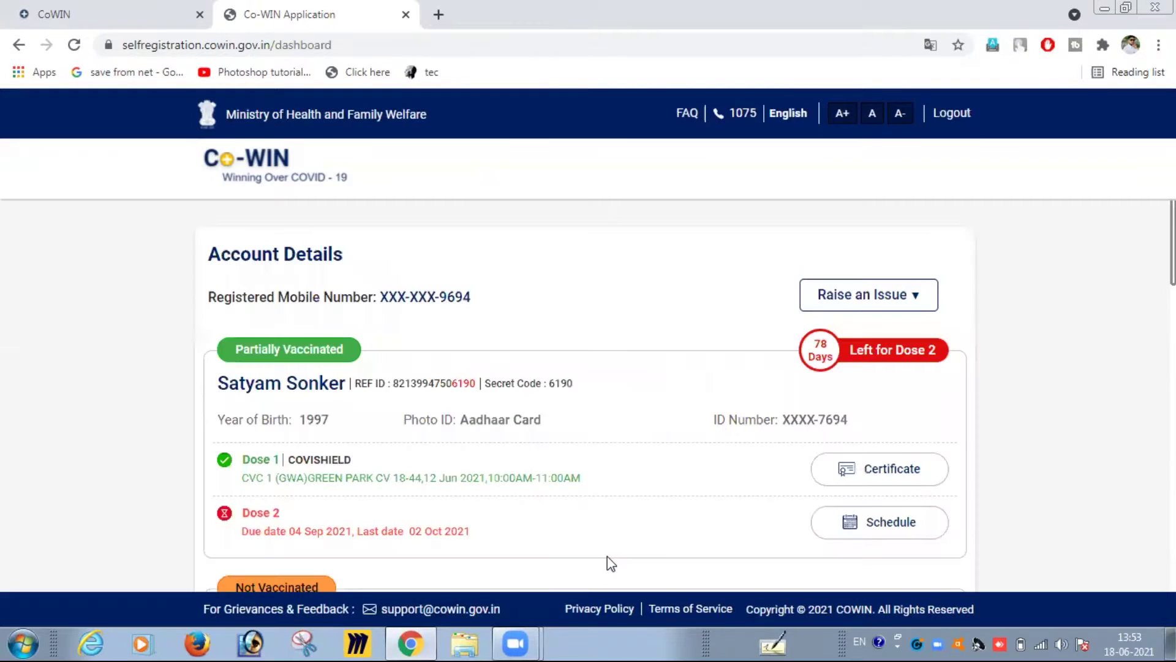
Review the existing member cards on the dashboard, then begin adding a member with '+ Add Member'.
{"action": "double_click", "coordinate": [223, 382]}
{"action": "left_click", "coordinate": [346, 383]}
{"action": "scroll", "coordinate": [585, 395], "scroll_direction": "down", "scroll_amount": 3}
{"action": "scroll", "coordinate": [585, 395], "scroll_direction": "down", "scroll_amount": 3}
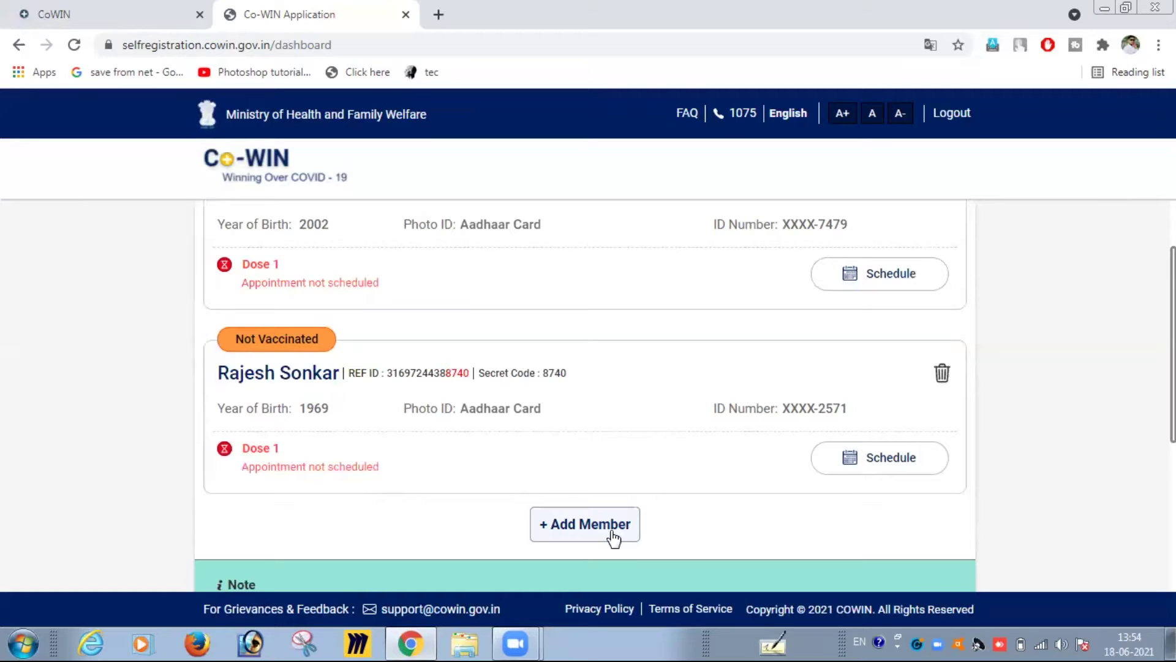
{"action": "left_click", "coordinate": [612, 537]}
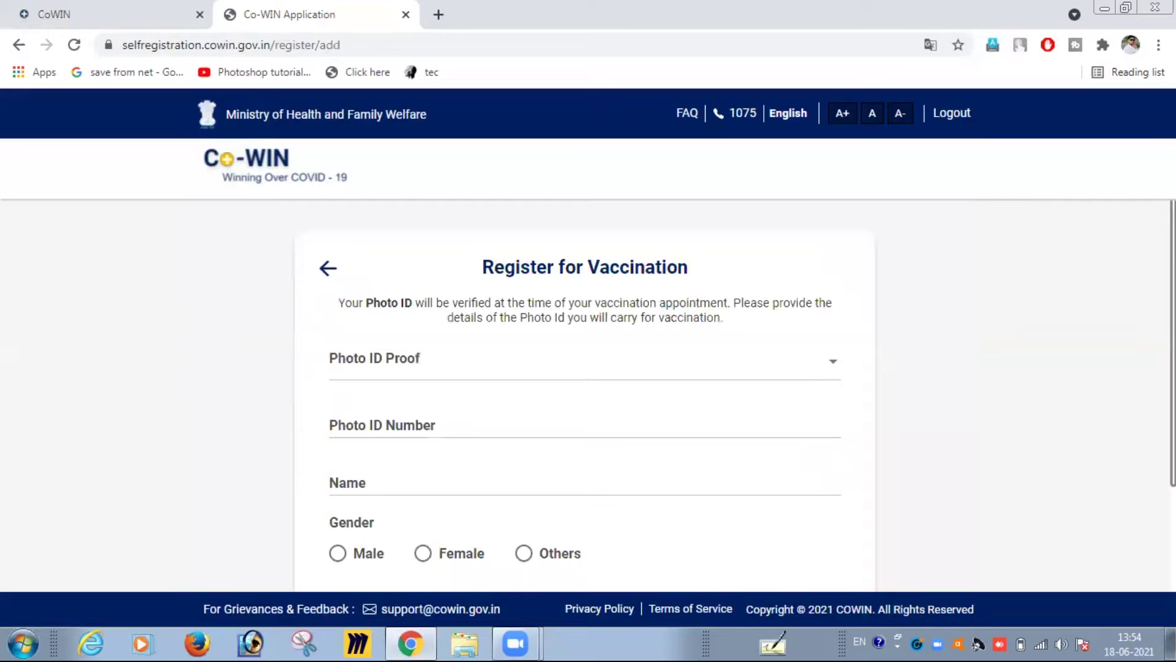
Choose Aadhaar Card as the Photo ID Proof on the Register for Vaccination form.
{"action": "scroll", "coordinate": [1105, 296], "scroll_direction": "down", "scroll_amount": 1}
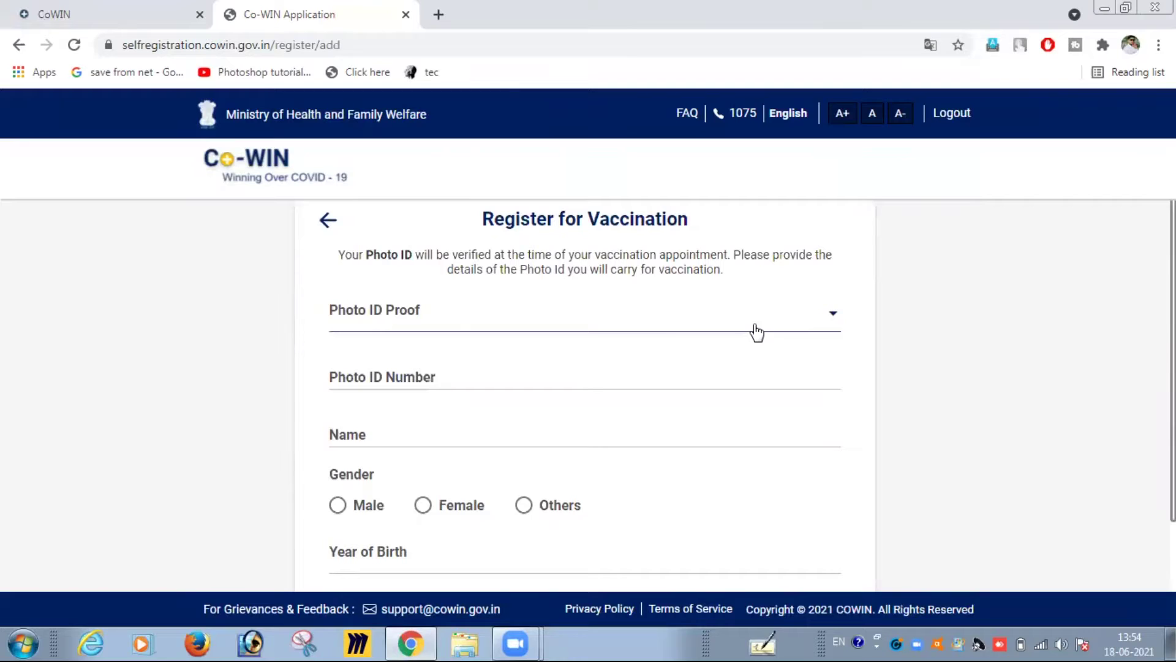
{"action": "left_click", "coordinate": [758, 332]}
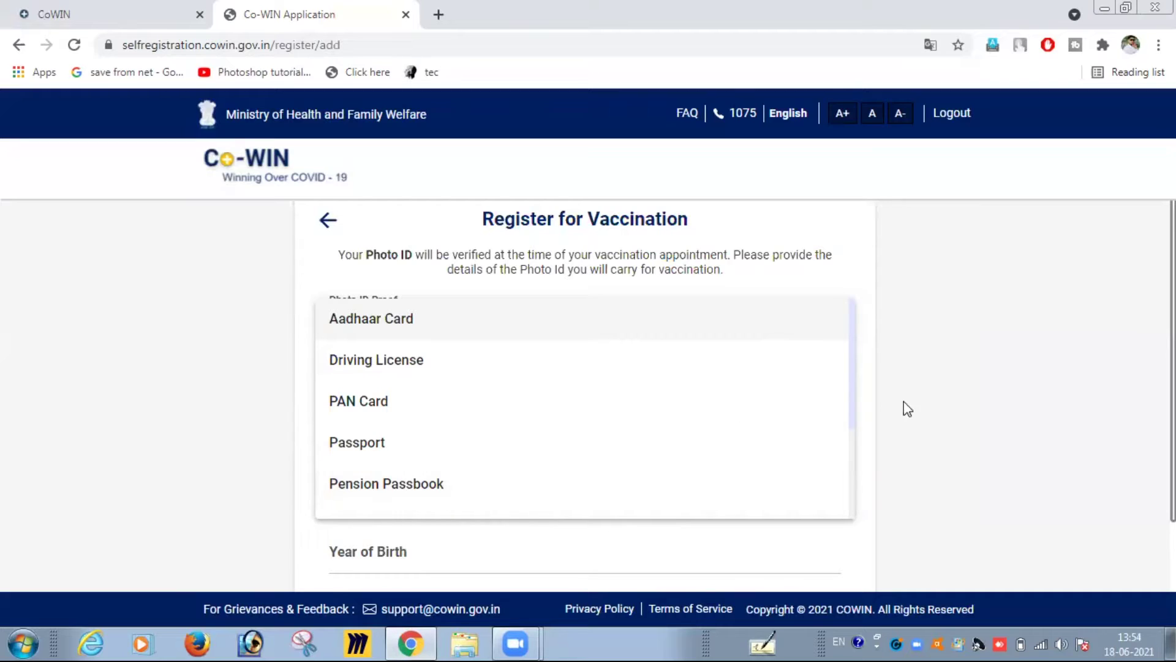
{"action": "left_click_drag", "start_coordinate": [856, 434], "coordinate": [851, 528]}
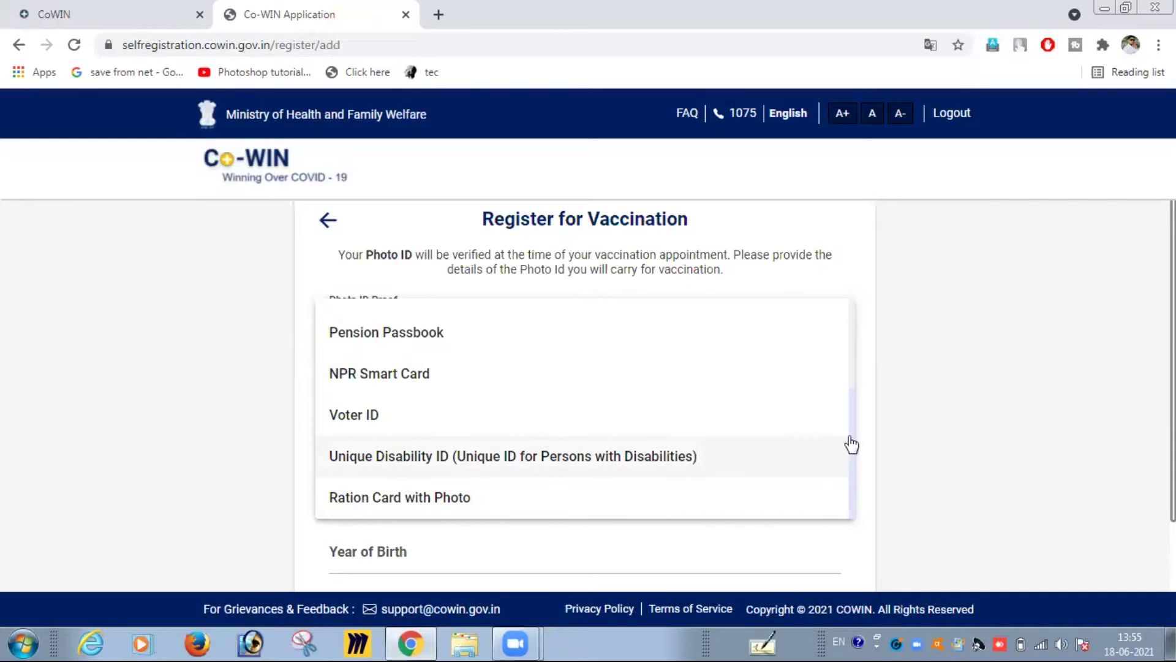
{"action": "left_click_drag", "start_coordinate": [853, 440], "coordinate": [845, 323]}
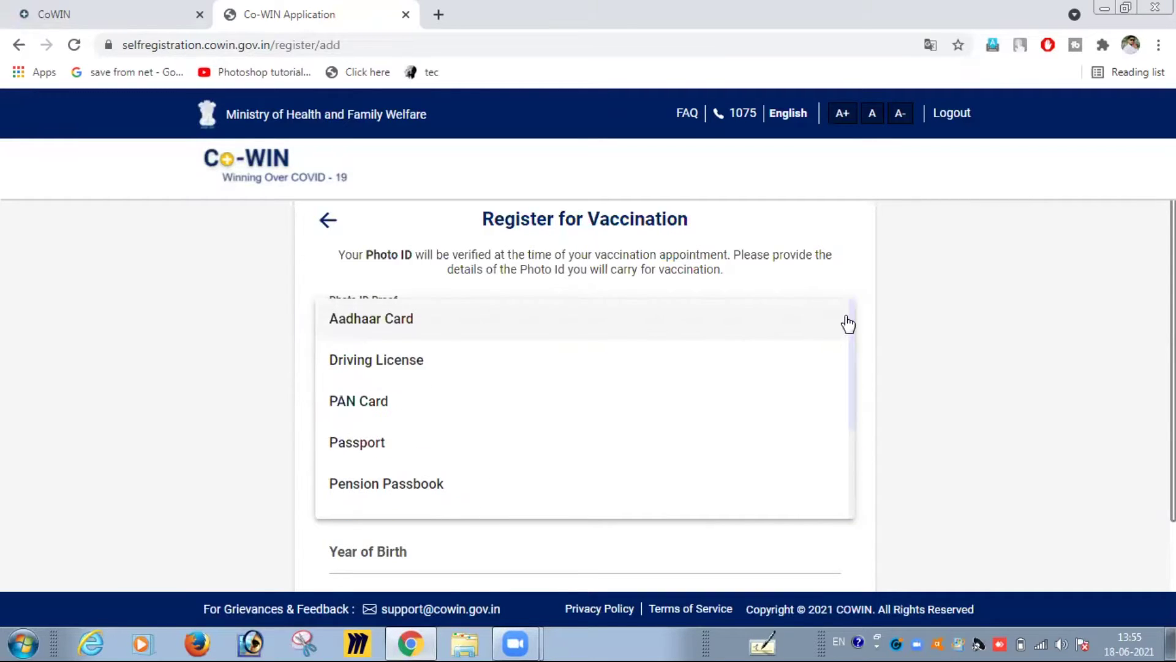
{"action": "left_click", "coordinate": [443, 321]}
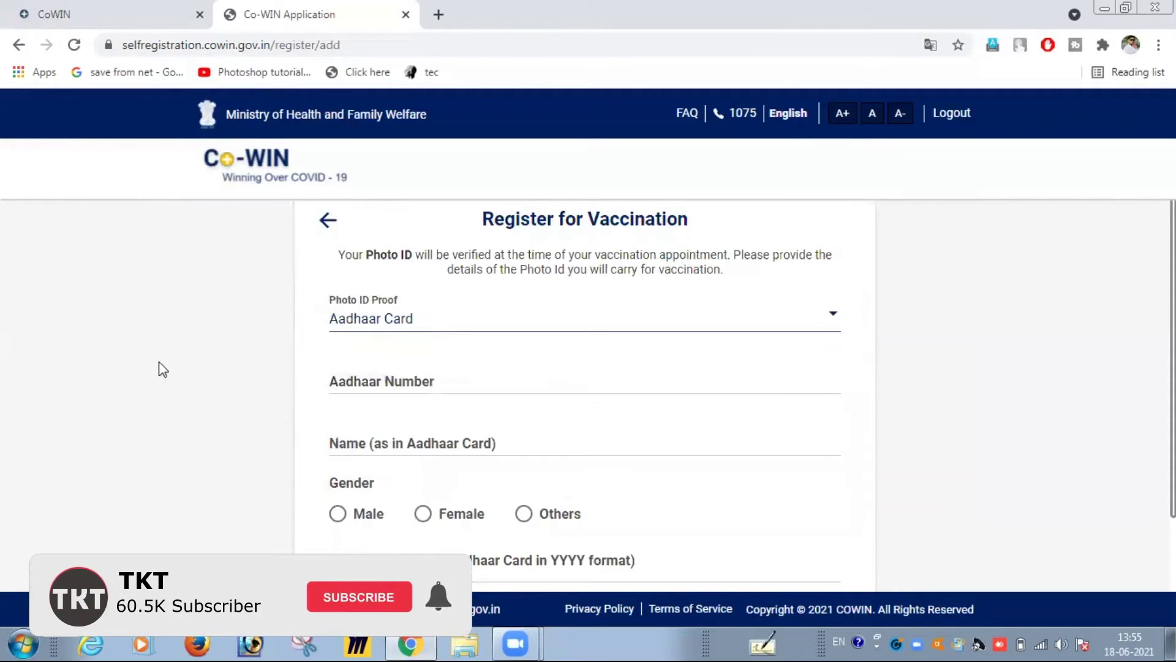
Enter the member's 12-digit Aadhaar number and full name, and select Male gender.
{"action": "left_click", "coordinate": [378, 375]}
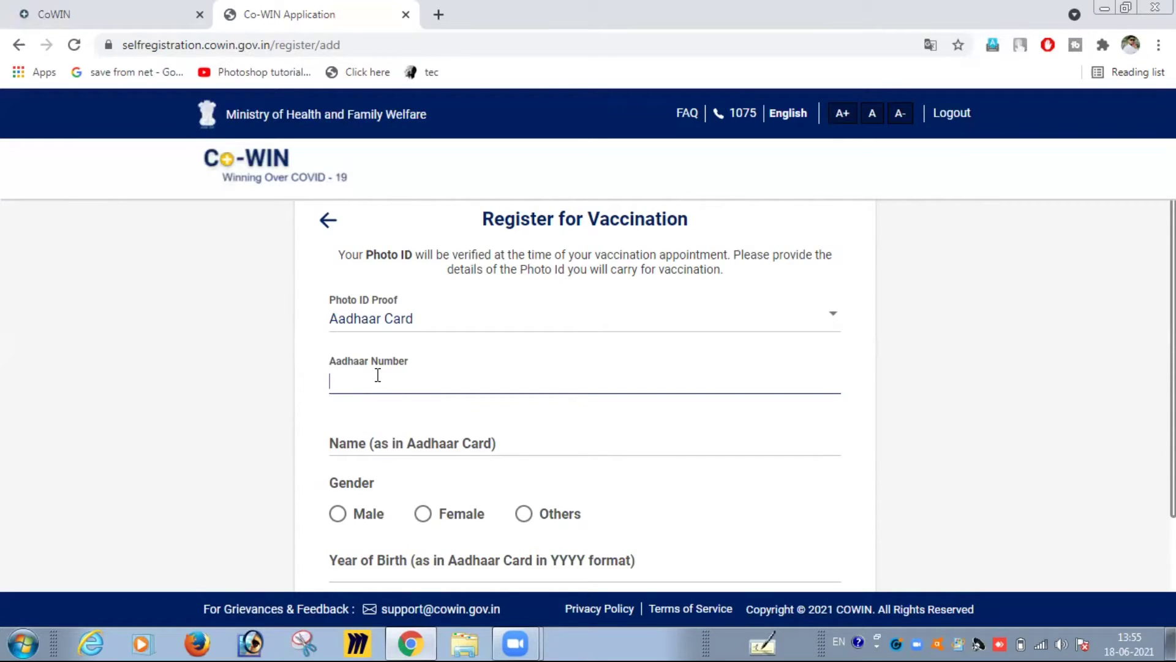
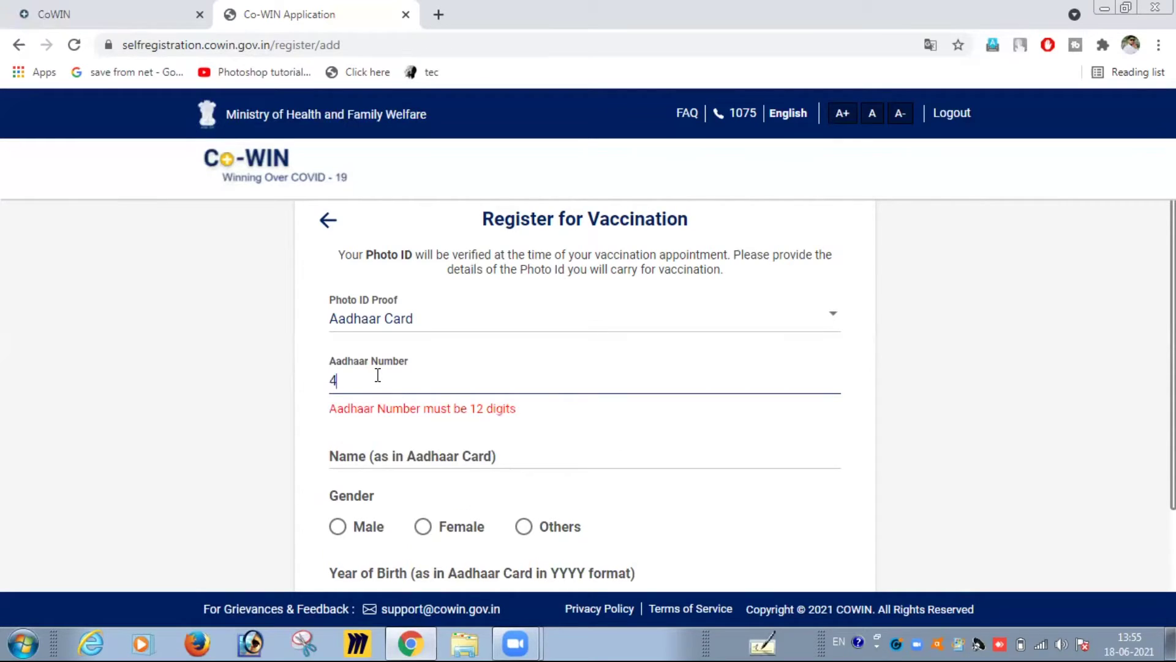
{"action": "left_click", "coordinate": [608, 440]}
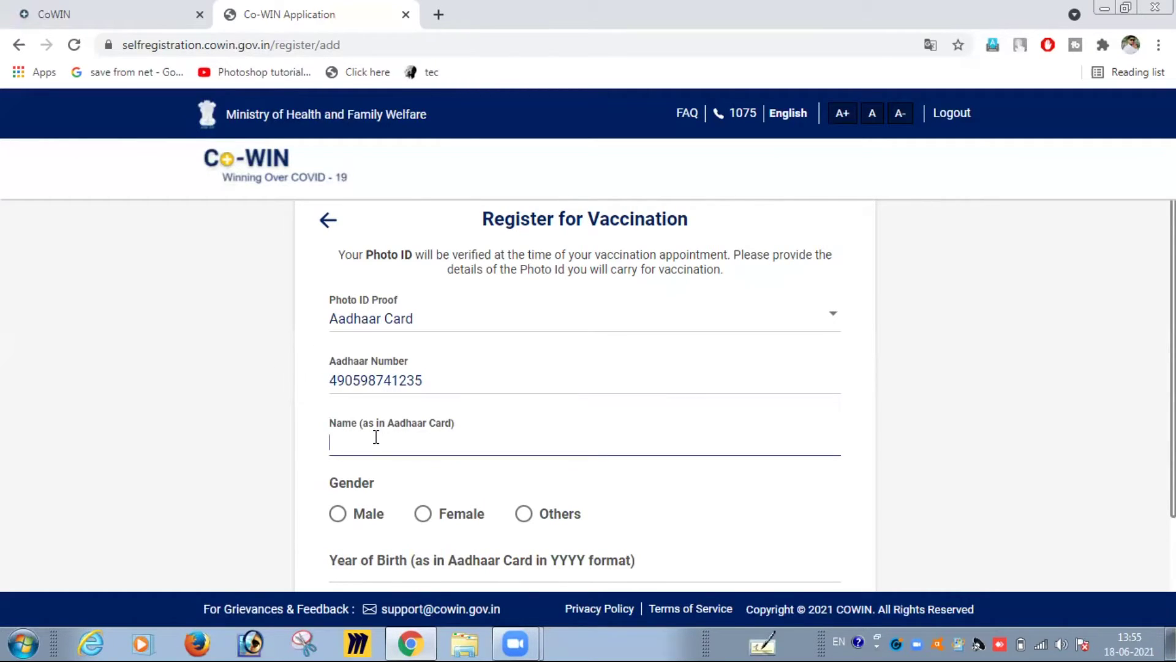
{"action": "type", "text": "Abc Abc"}
{"action": "left_click", "coordinate": [339, 520]}
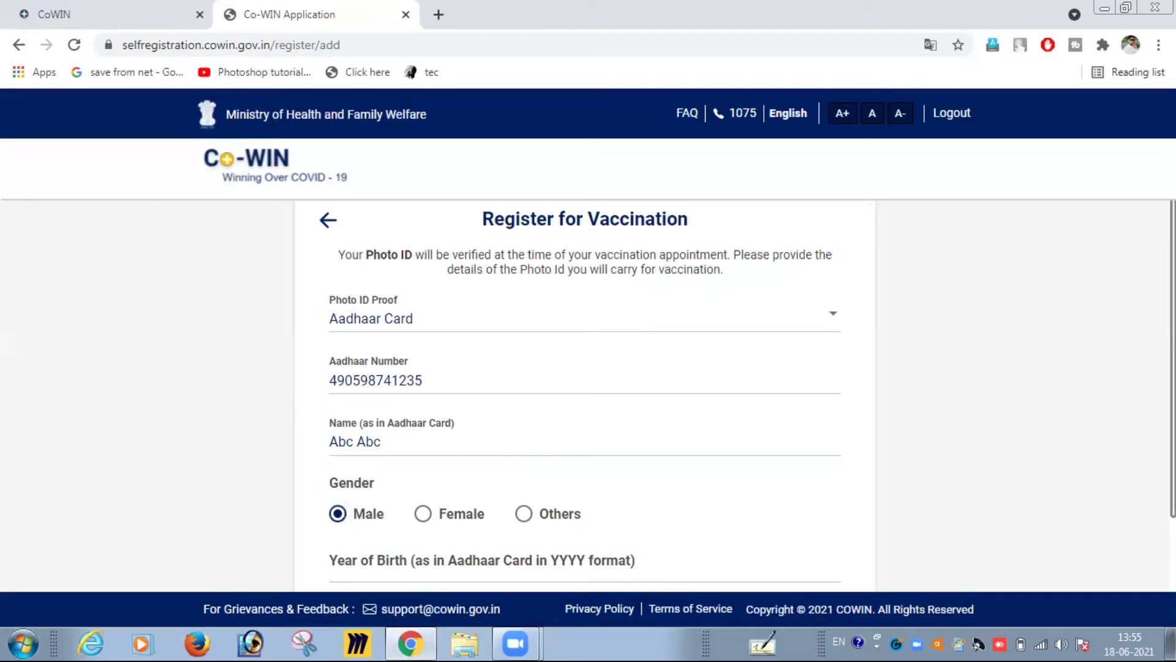
Enter 1996 as the year of birth and submit the registration with Add.
{"action": "scroll", "coordinate": [1131, 269], "scroll_direction": "down", "scroll_amount": 3}
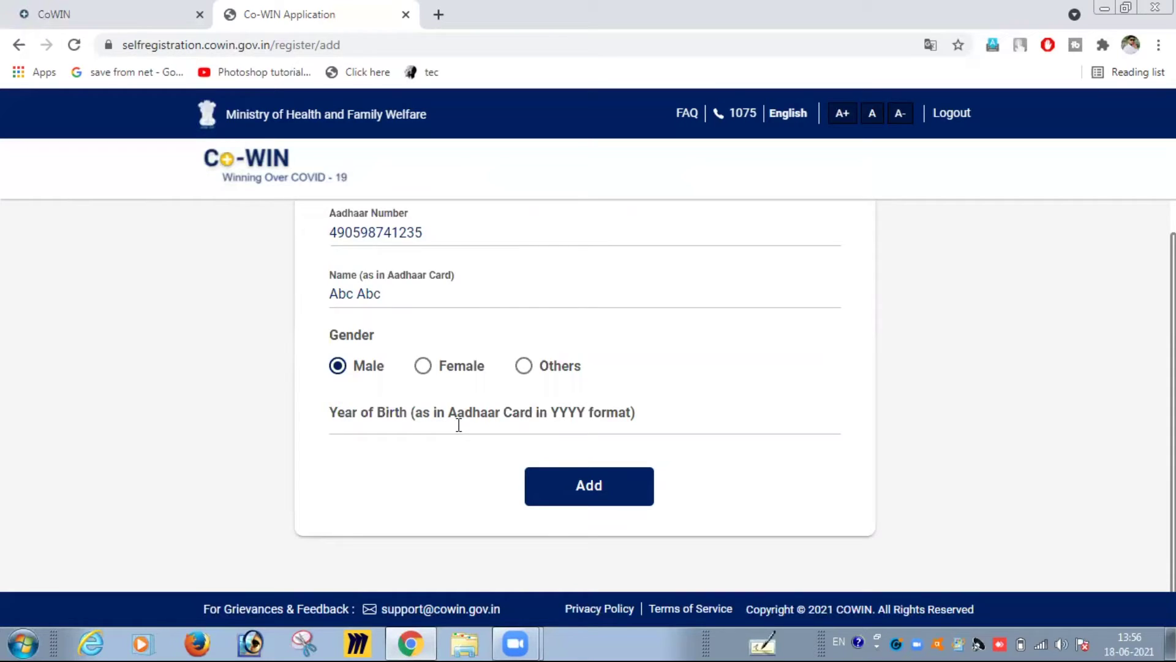
{"action": "left_click", "coordinate": [459, 425]}
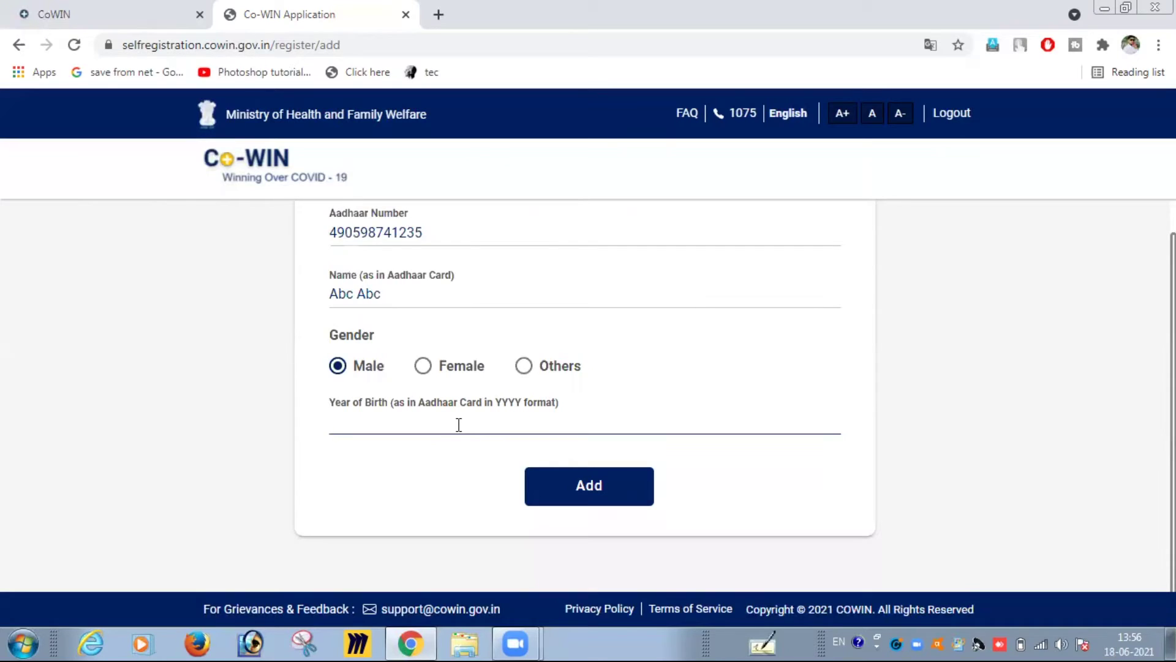
{"action": "type", "text": "19"}
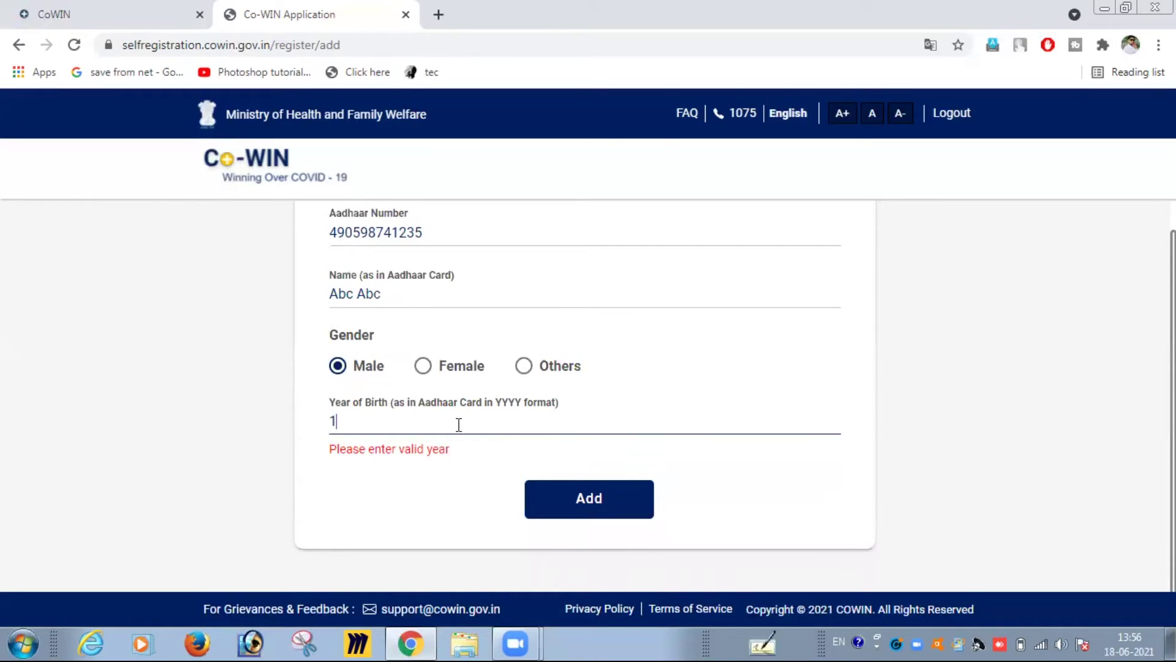
{"action": "type", "text": "96"}
{"action": "left_click", "coordinate": [613, 497]}
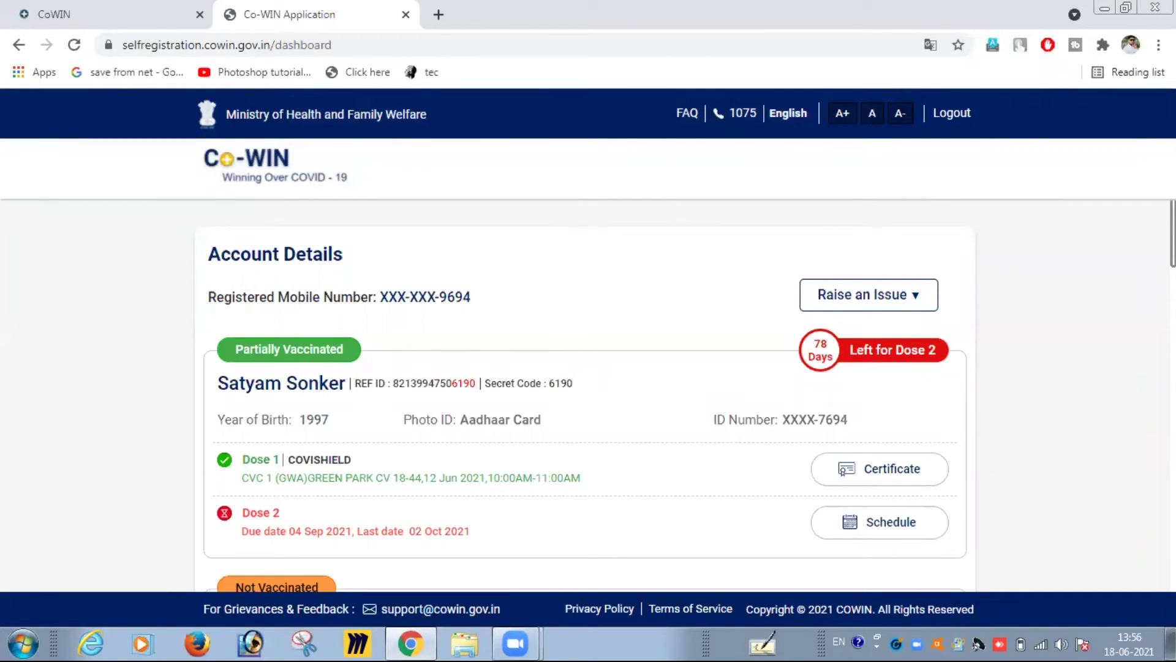
Scroll to the new member's card and inspect its ID number and 1996 birth year.
{"action": "scroll", "coordinate": [585, 405], "scroll_direction": "down", "scroll_amount": 7}
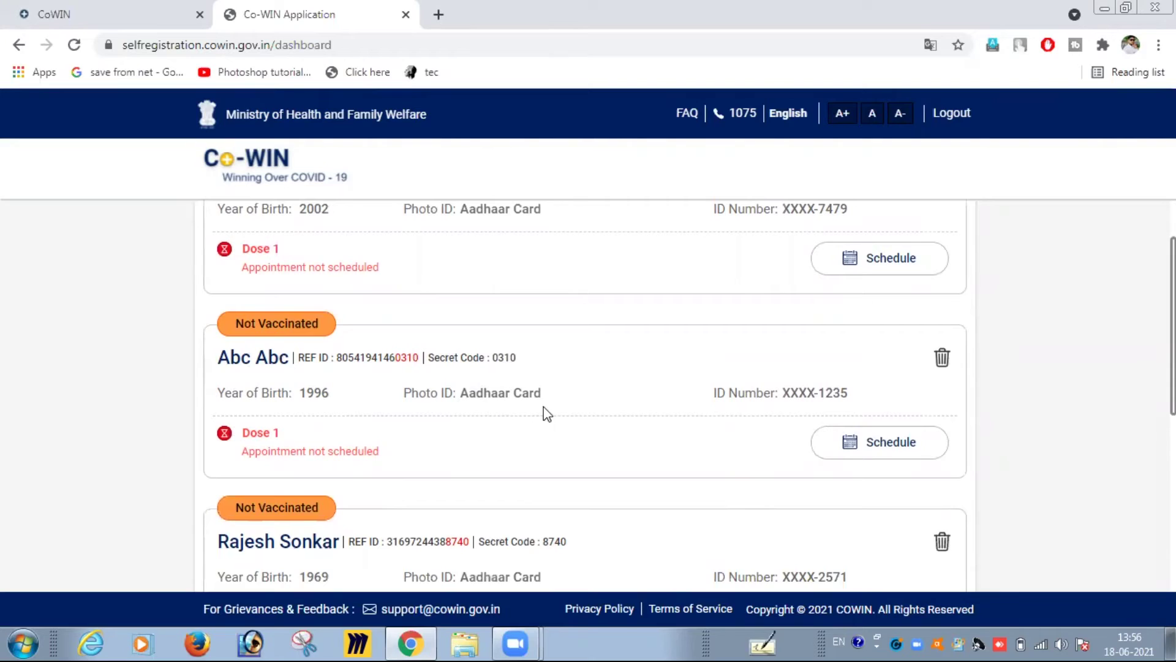
{"action": "double_click", "coordinate": [835, 393]}
{"action": "double_click", "coordinate": [314, 393]}
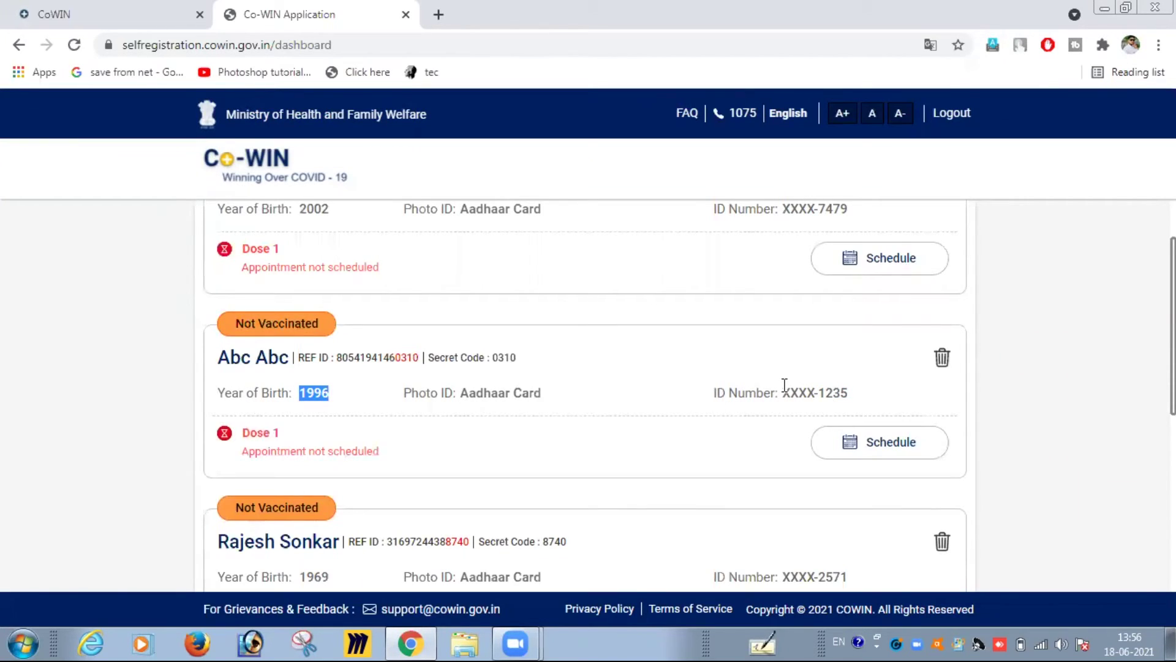